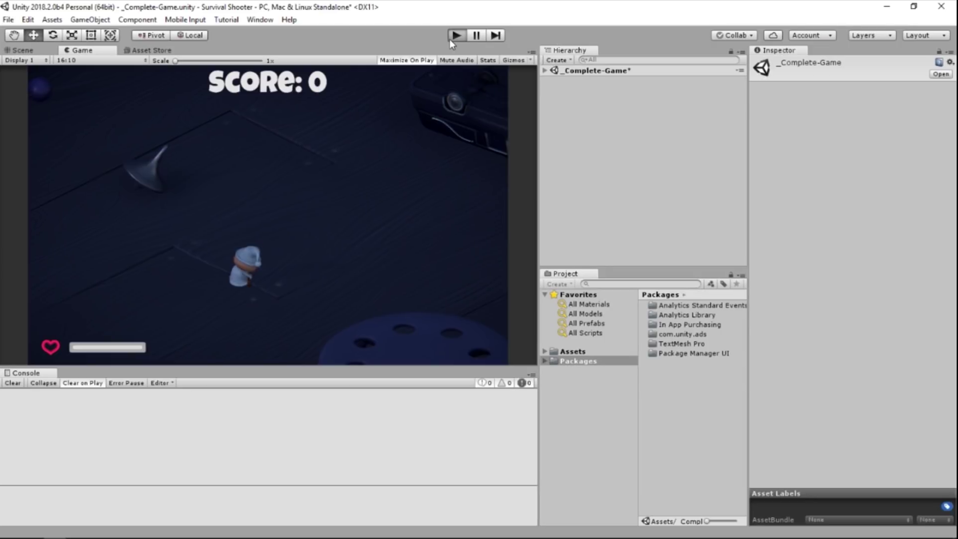
- Start Play mode and walk the player down and left toward the enemies
left_click(450, 40)
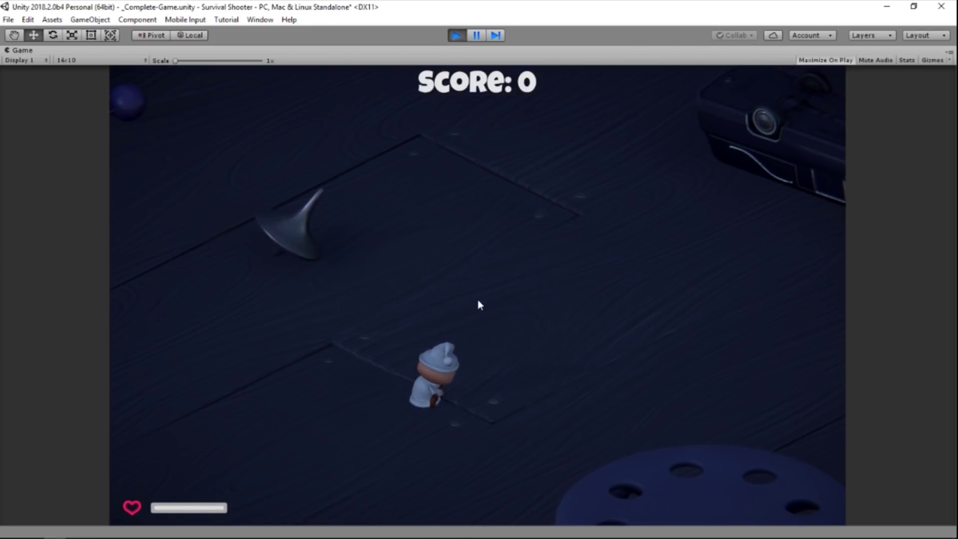
key("s")
key("a")
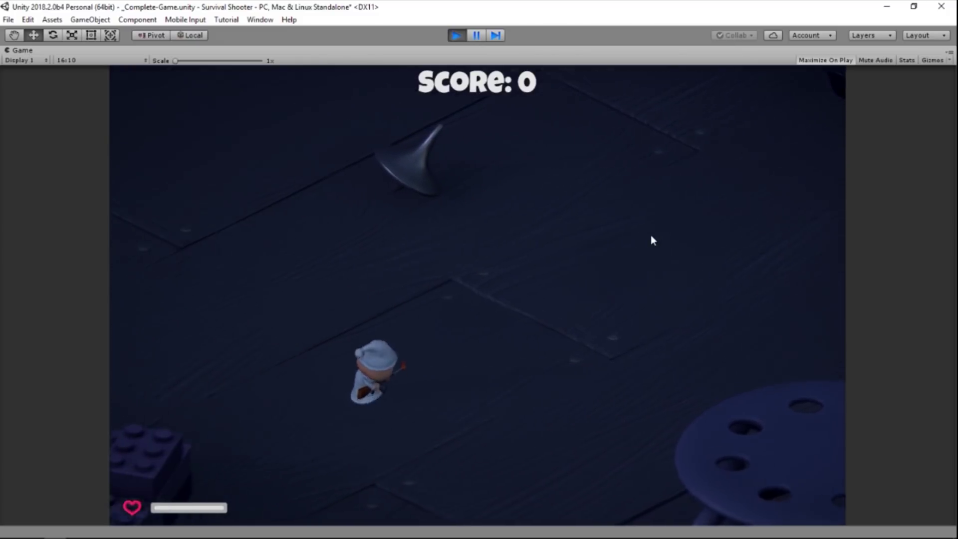
key("d")
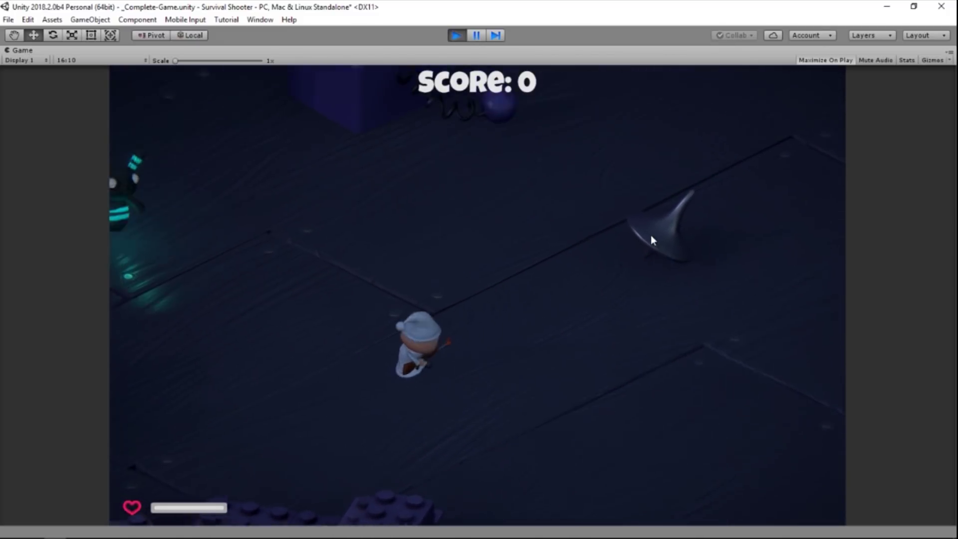
key("s")
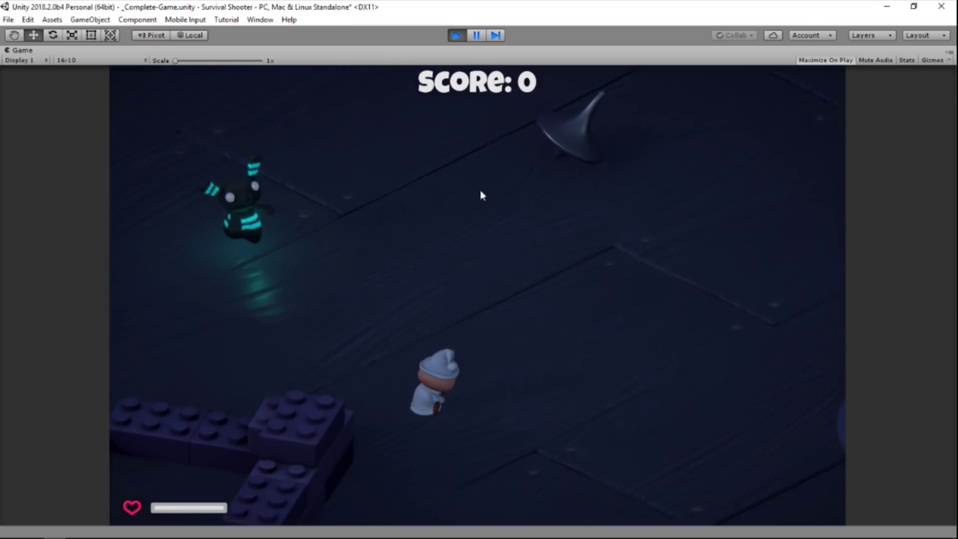
- Shoot the cyan enemy on the left and the pink enemy at the upper right
left_click(118, 160)
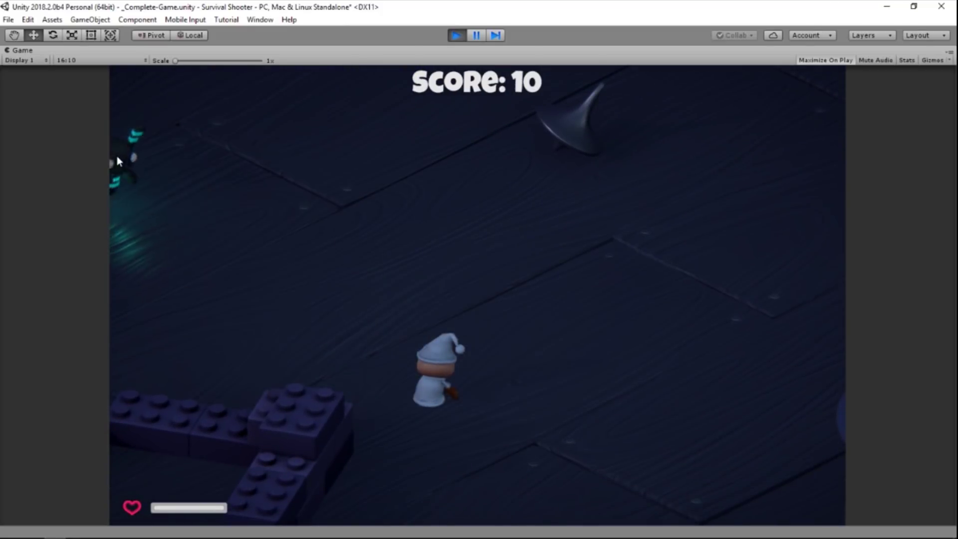
left_click(119, 160)
key("d")
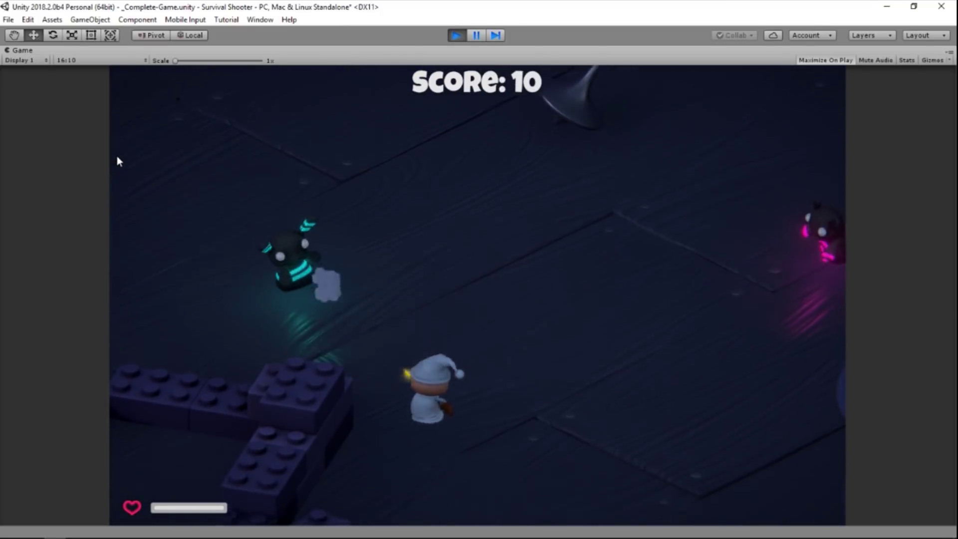
left_click(117, 161)
key("s")
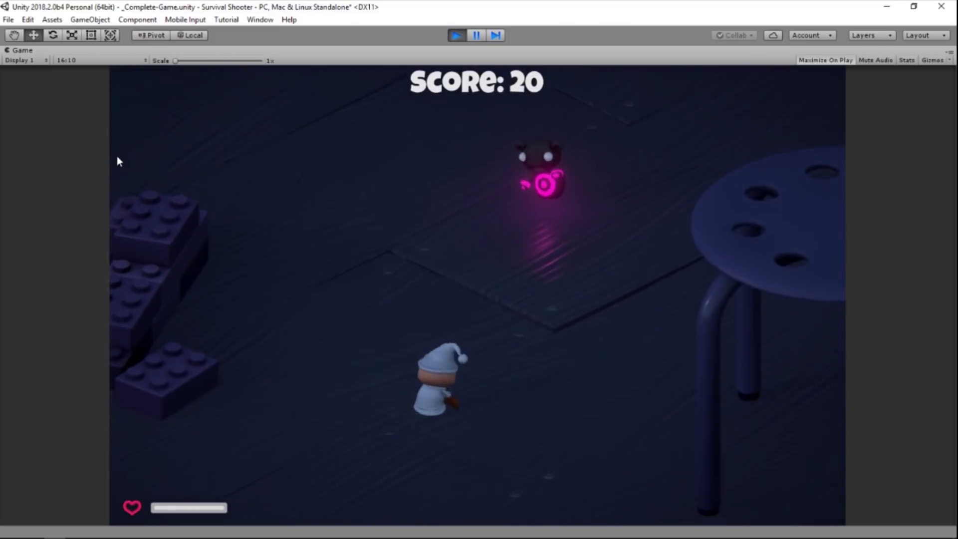
left_click(613, 71)
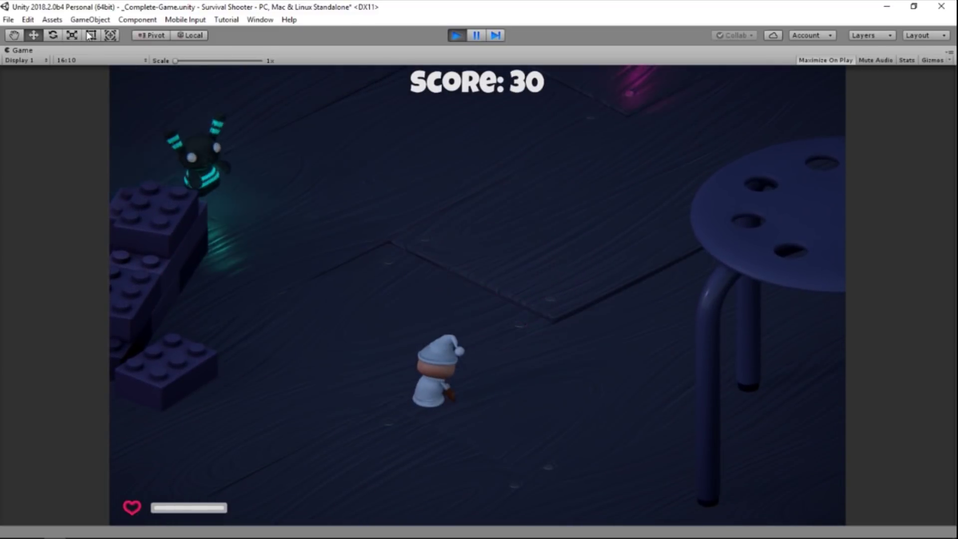
key("s")
left_click(494, 250)
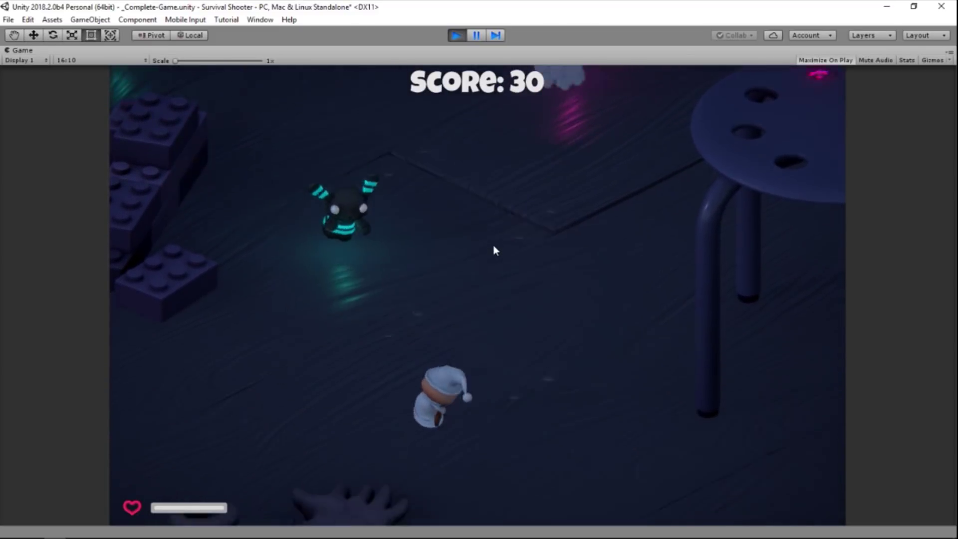
- Keep firing at the nearby enemies while strafing left and right
key("a")
left_click(493, 249)
key("a")
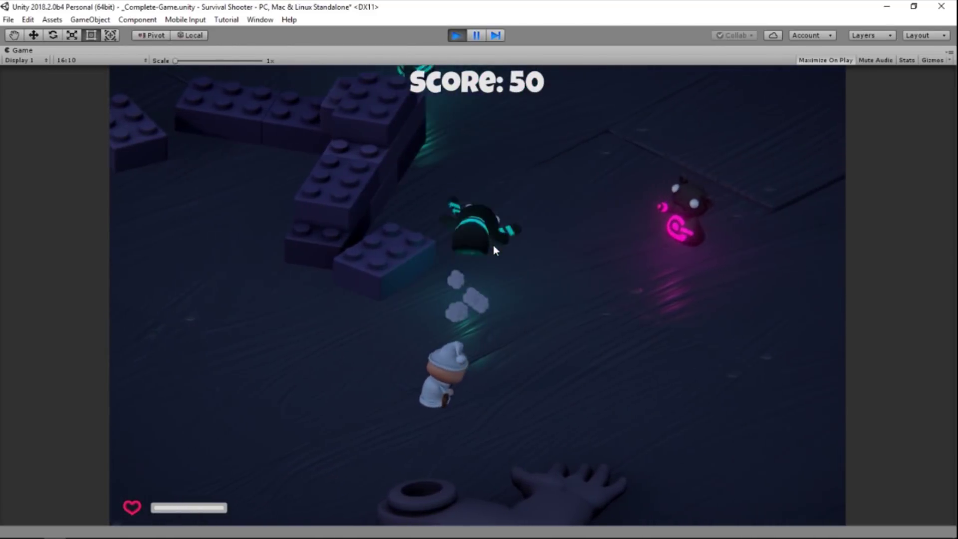
left_click(493, 249)
key("d")
left_click(494, 249)
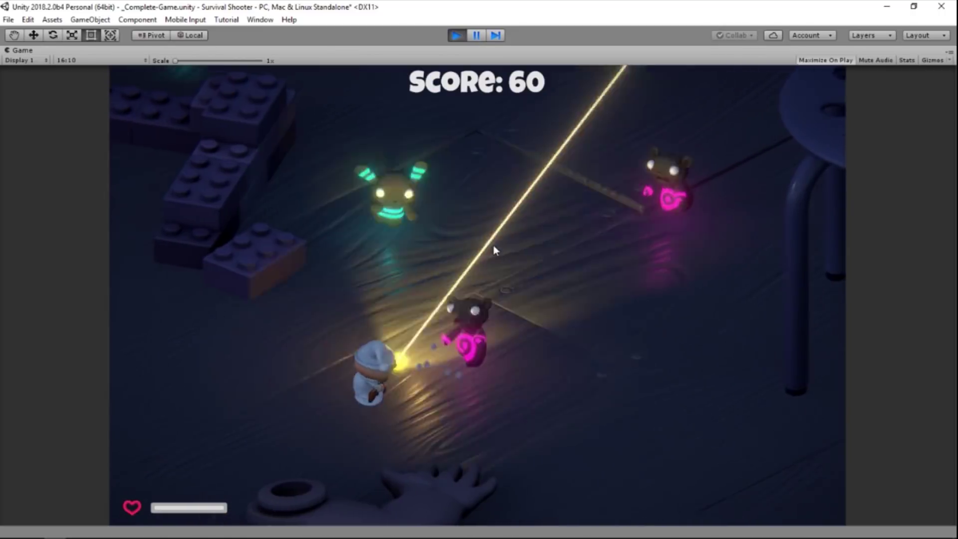
key("a")
left_click(494, 250)
key("a")
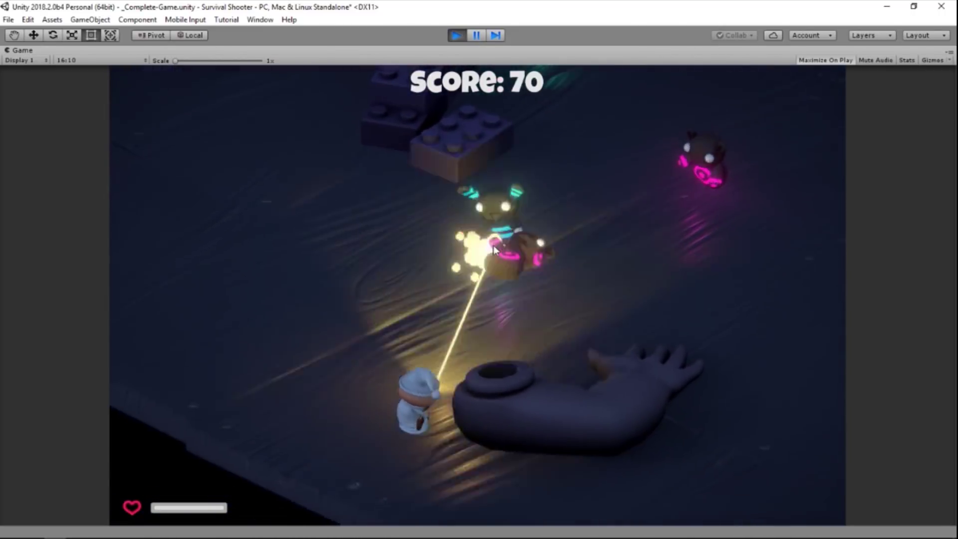
key("a")
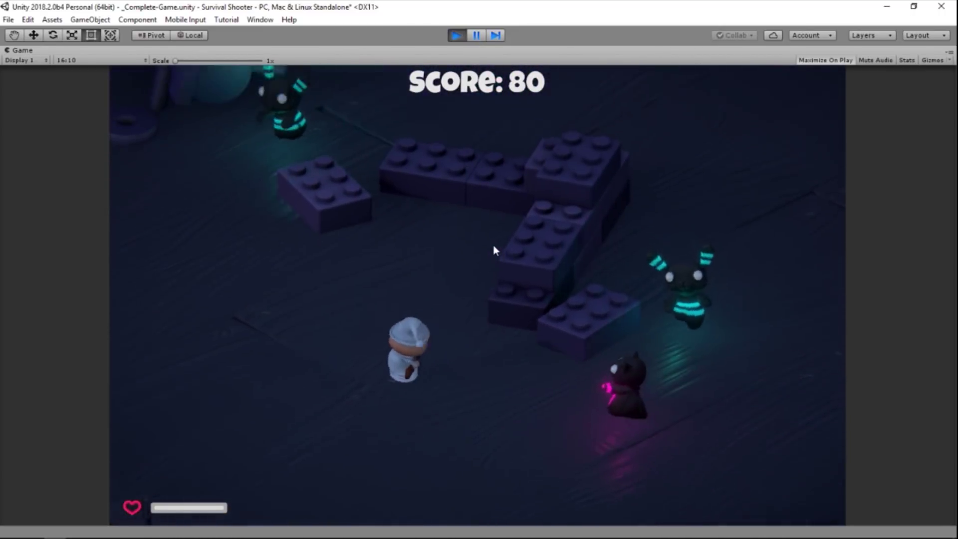
left_click(495, 249)
- Roam the level up, left, then down-right toward the Lego bricks until the score reaches 90
key("a")
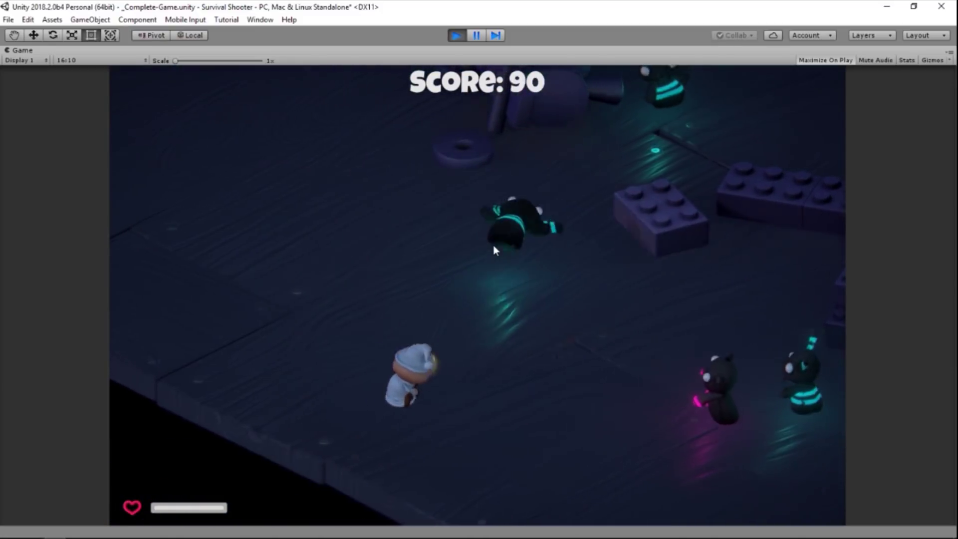
key("w")
key("d")
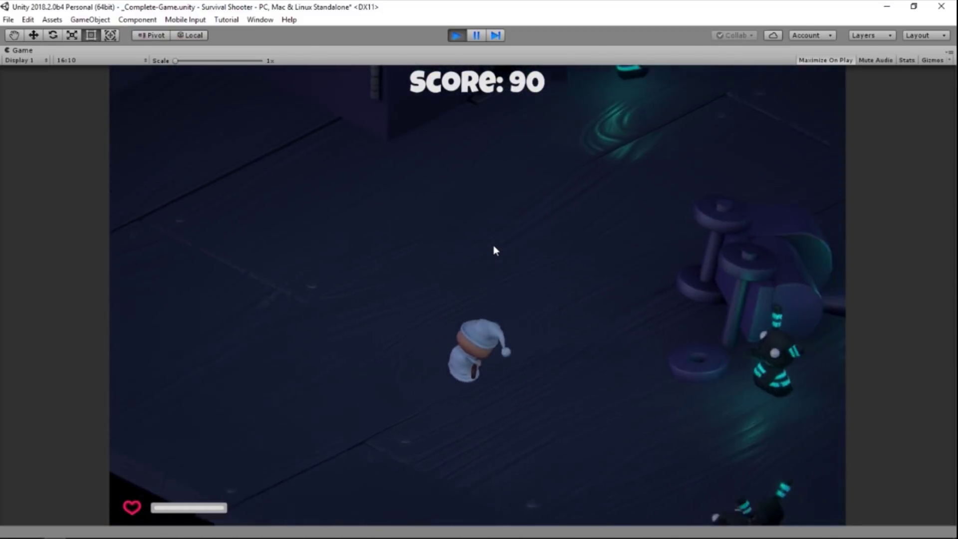
key("d")
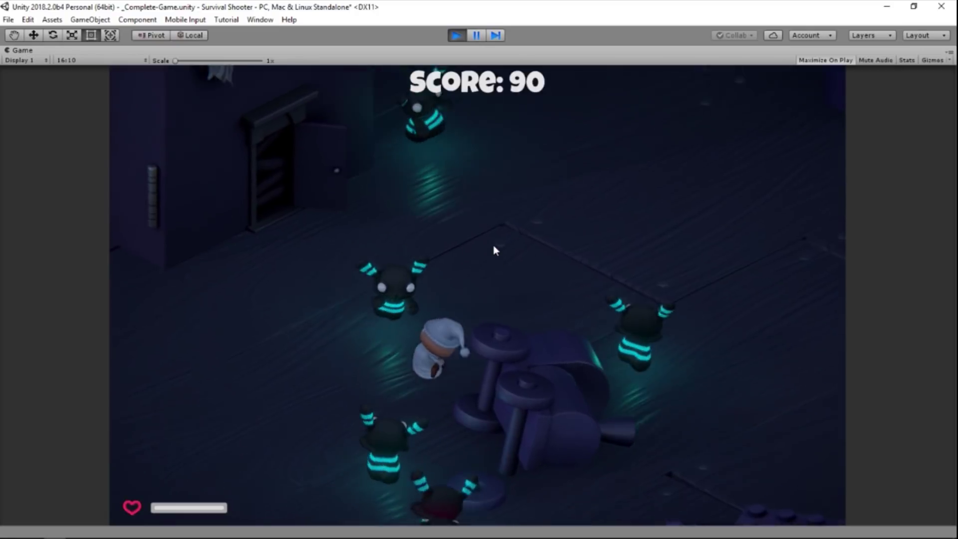
key("w")
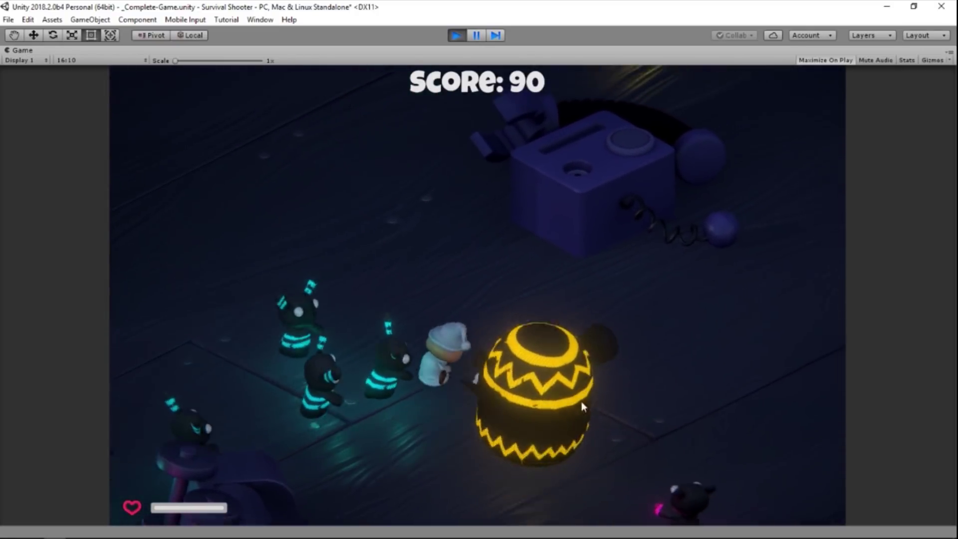
key("a")
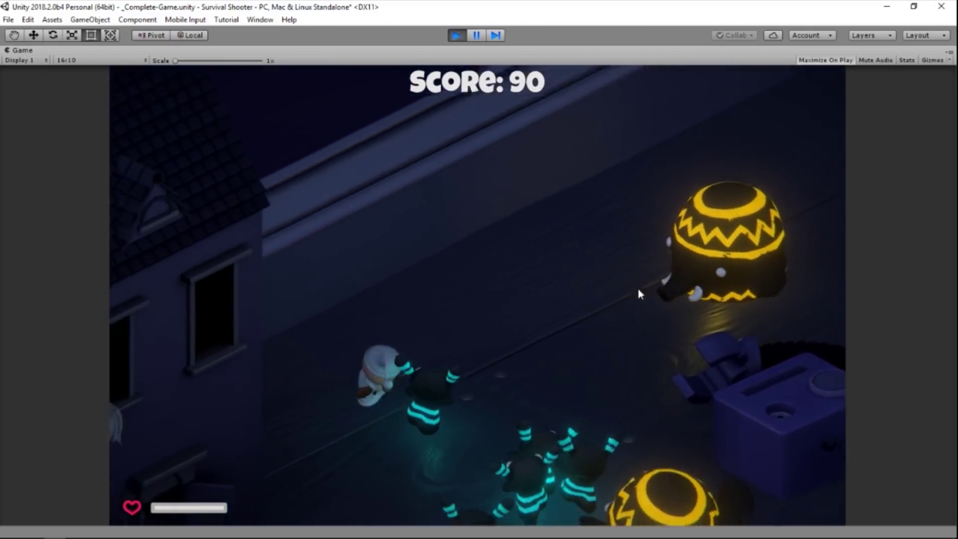
key("s")
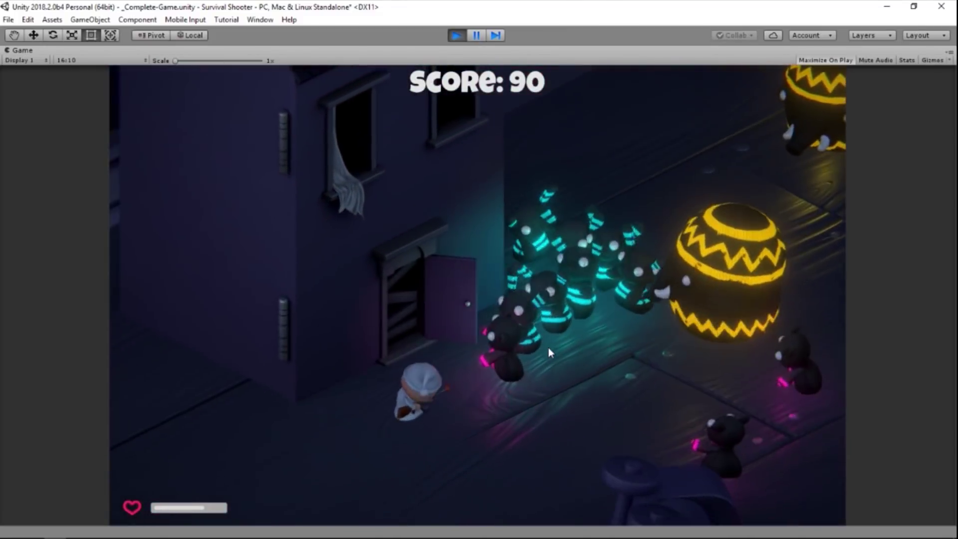
key("s")
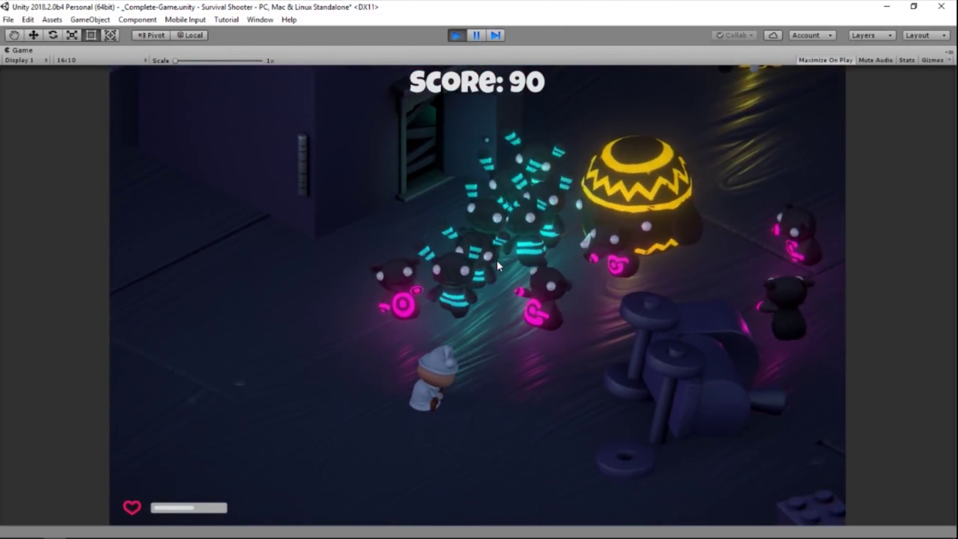
key("s")
key("d")
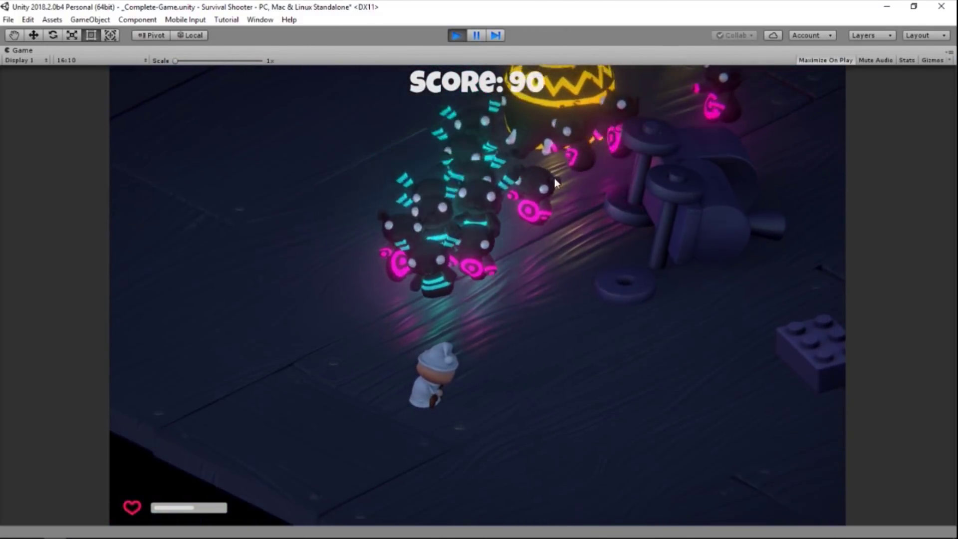
key("d")
key("s")
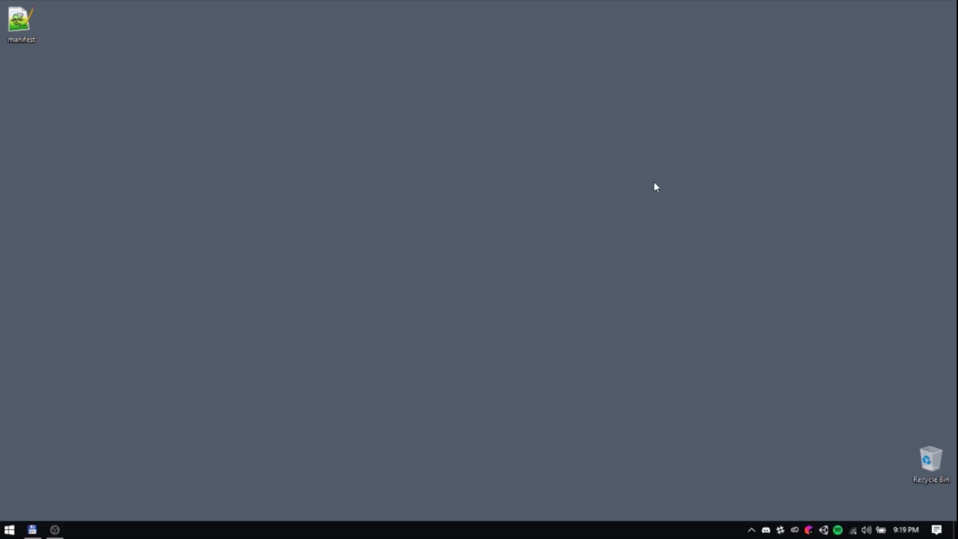
- Launch Unity Hub by searching 'unity' in the Start menu
key("super")
type("unity")
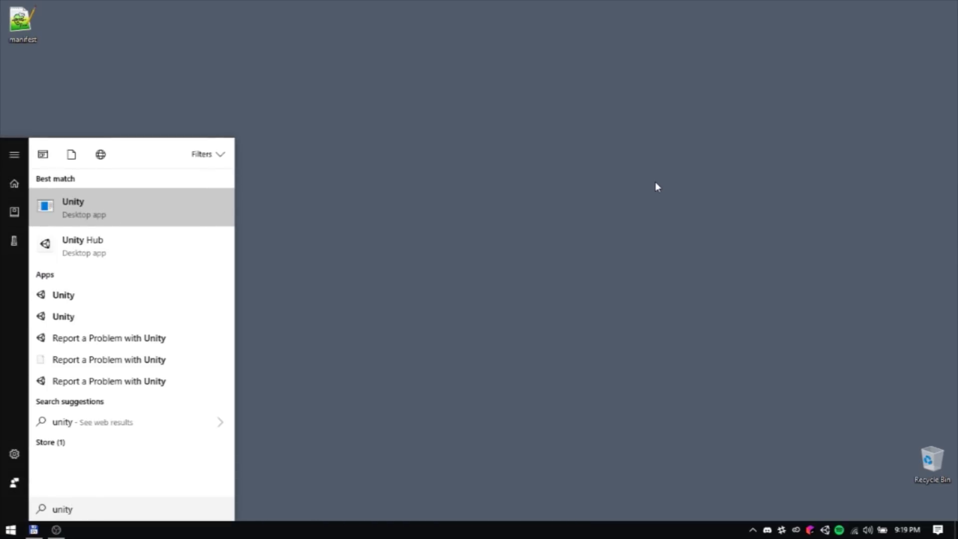
key("Down")
key("Return")
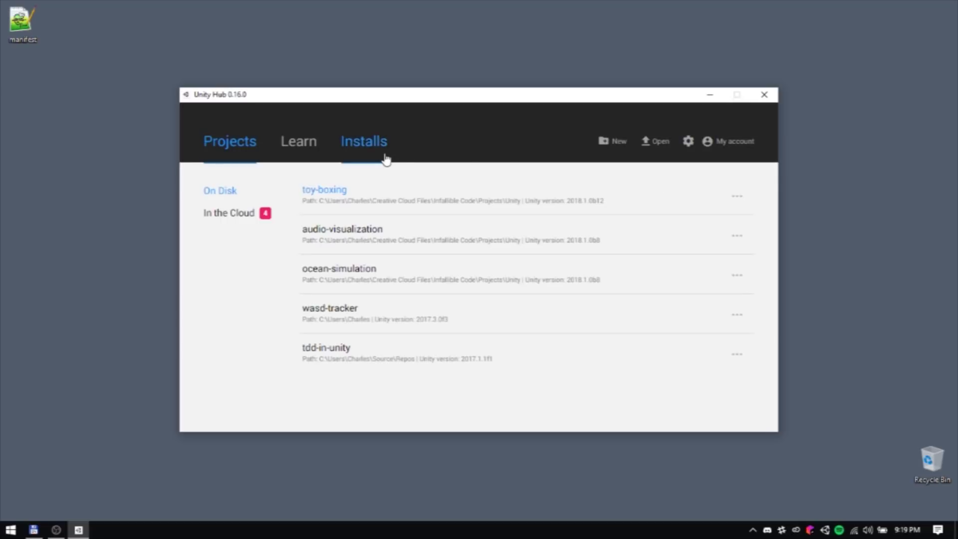
- Create a new 3D project named 'survival-shooter' on Unity 2018.2.0b4 and open it
left_click(386, 159)
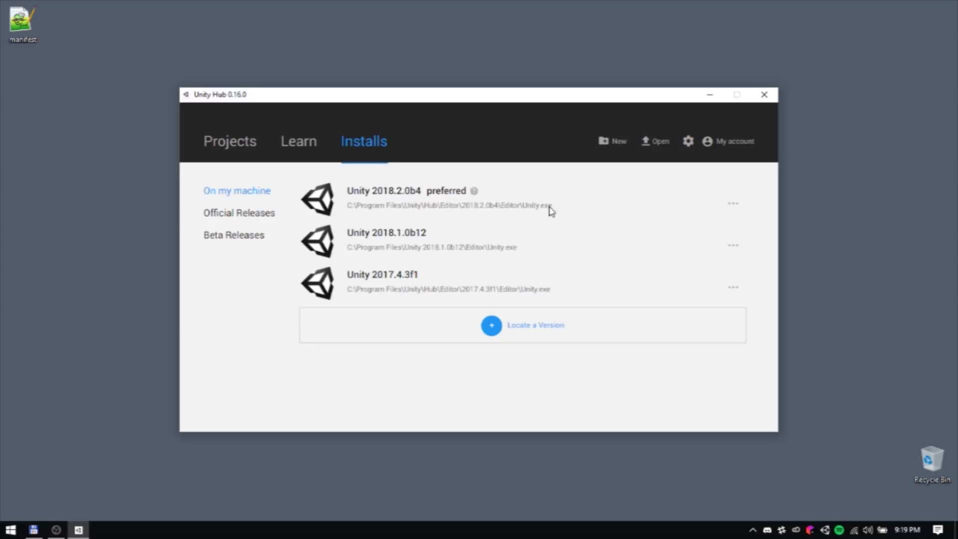
left_click(219, 143)
left_click(605, 143)
triple_click(391, 227)
type("survival-shooter")
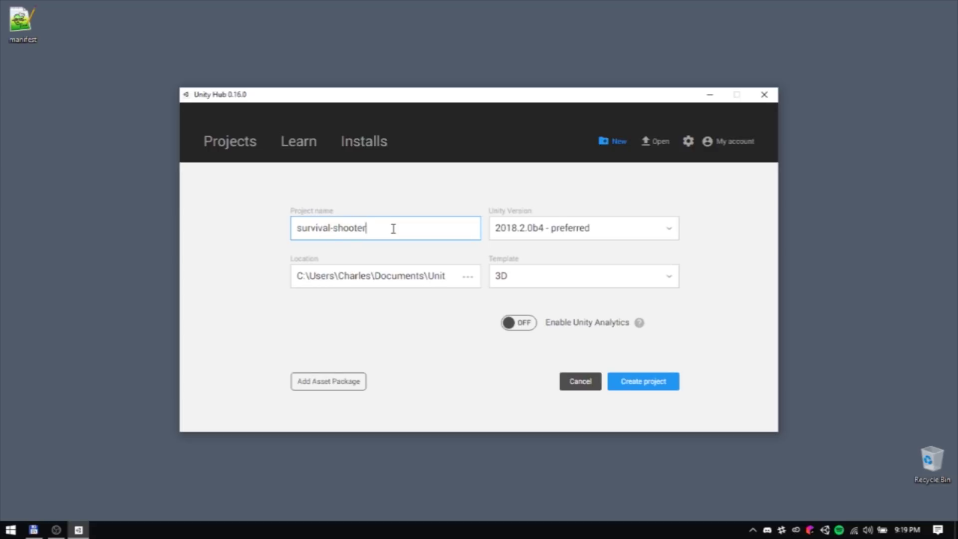
key("Return")
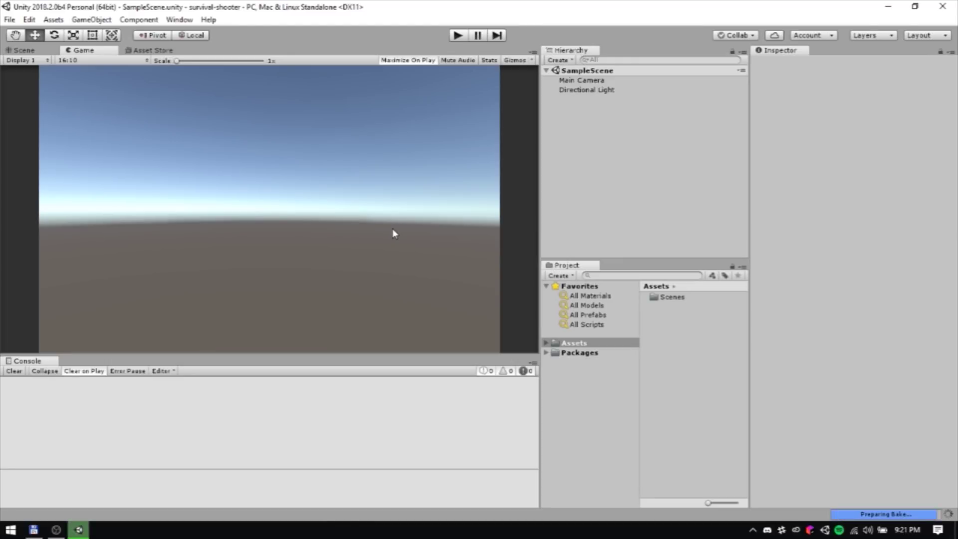
- Set Player Scripting Runtime Version to .NET 4.x Equivalent, restart, then close Unity
left_click(29, 20)
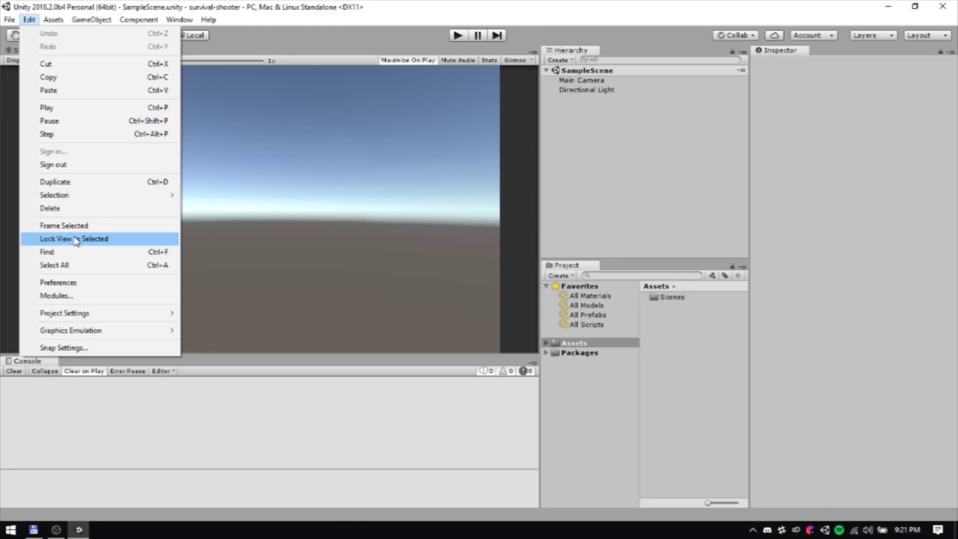
mouse_move(85, 315)
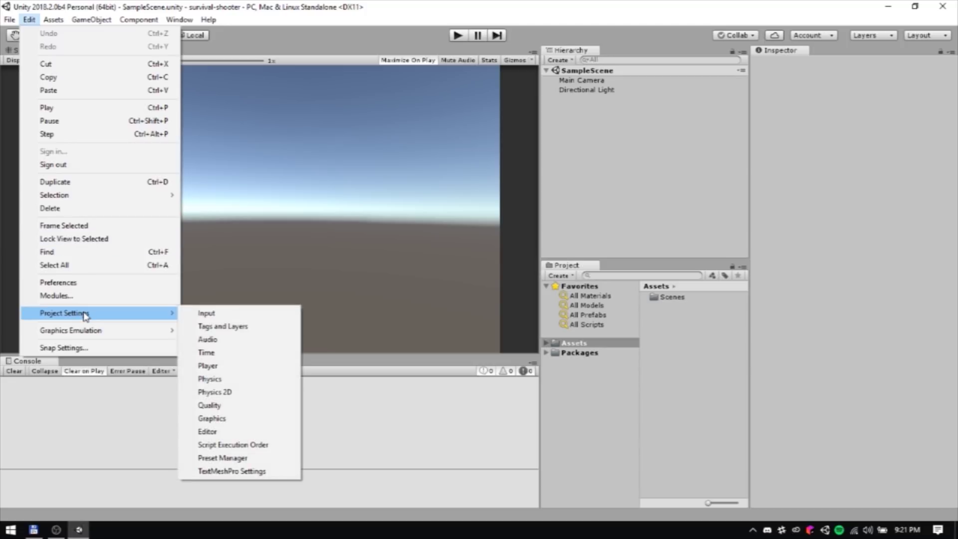
left_click(208, 366)
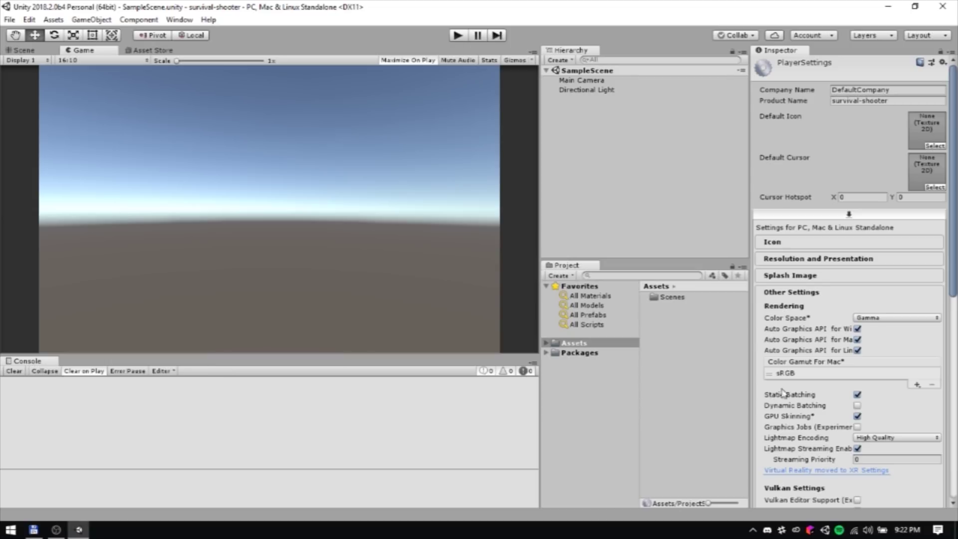
left_click_drag(952, 293, 953, 477)
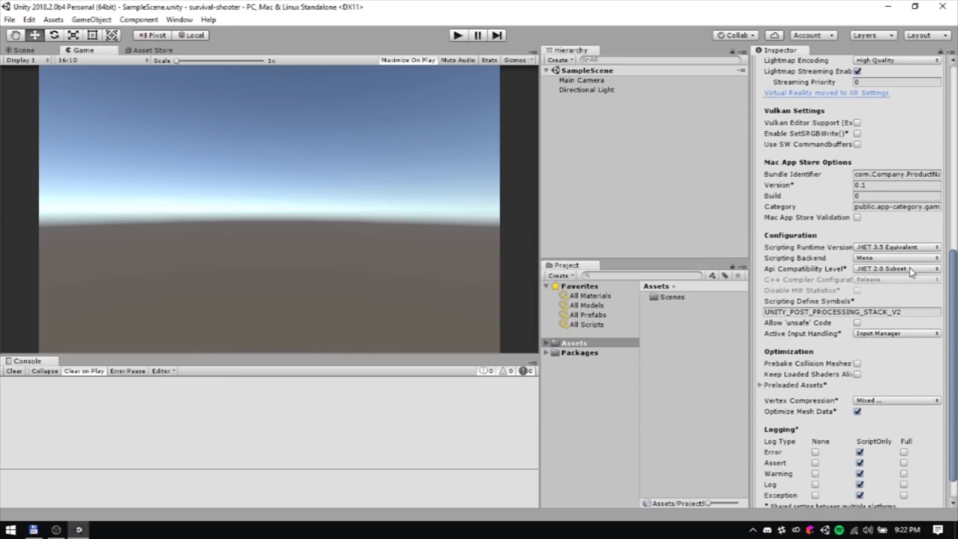
left_click(909, 249)
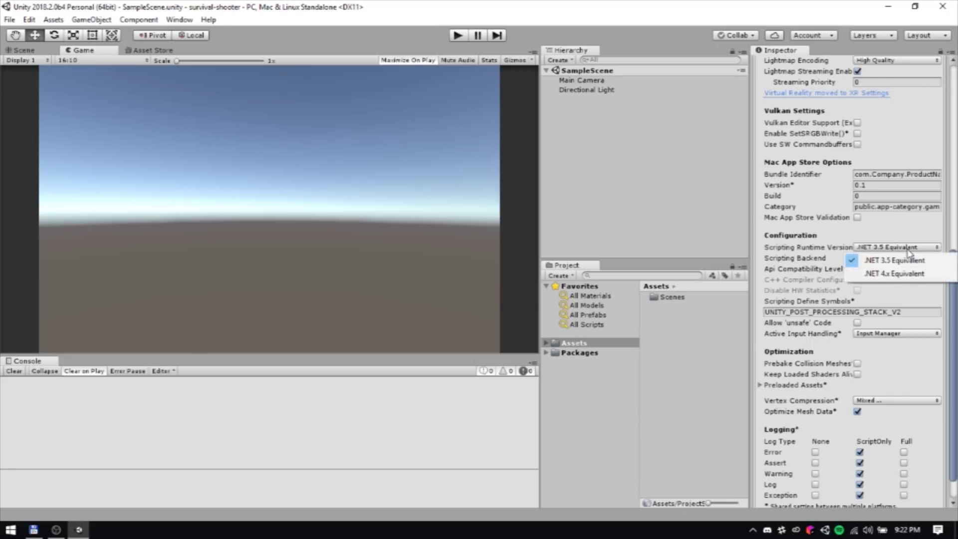
left_click(909, 275)
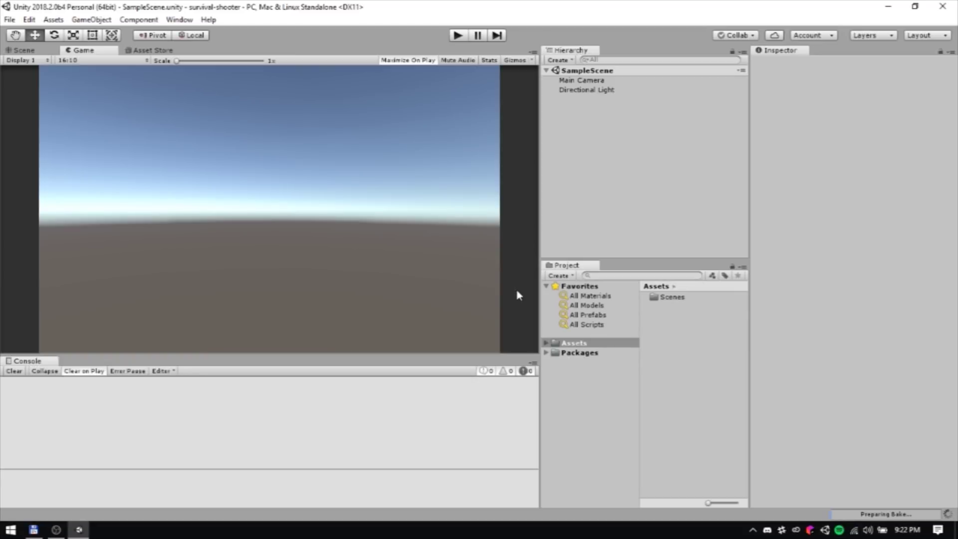
left_click(948, 11)
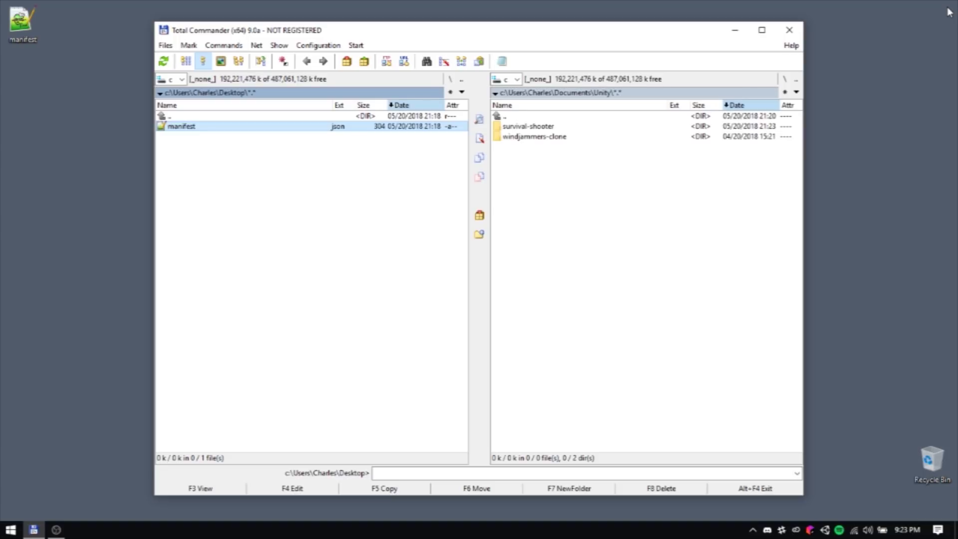
- Open the survival-shooter\Packages folder in the Unity projects panel
key("Tab")
key("Up")
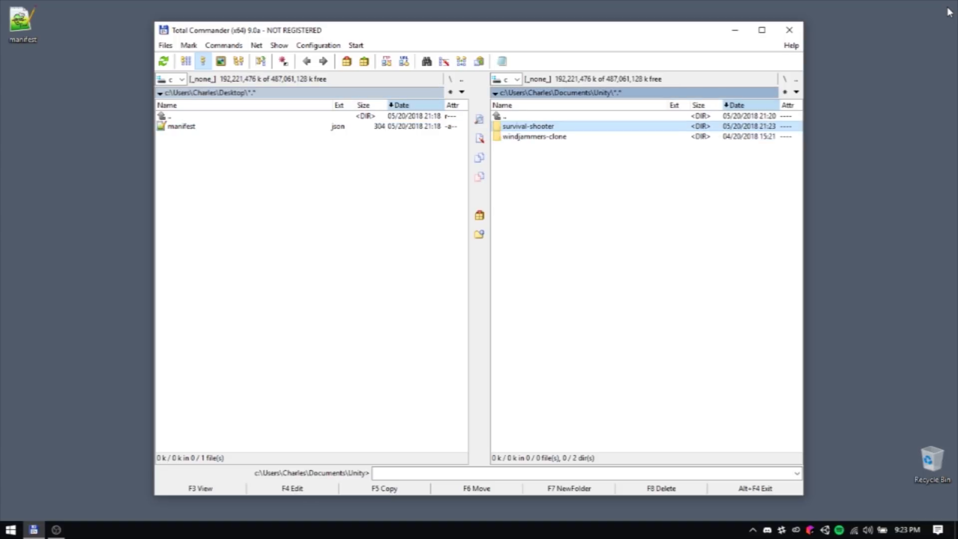
key("Return")
key("Down")
key("Down")
key("Down")
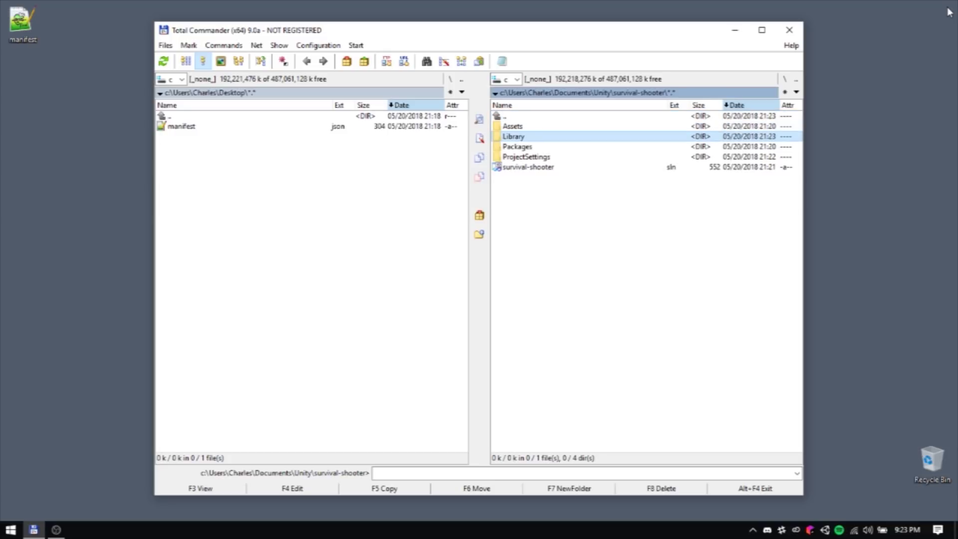
key("Return")
- Copy the Desktop manifest.json over the project's manifest and view the copied file
key("Tab")
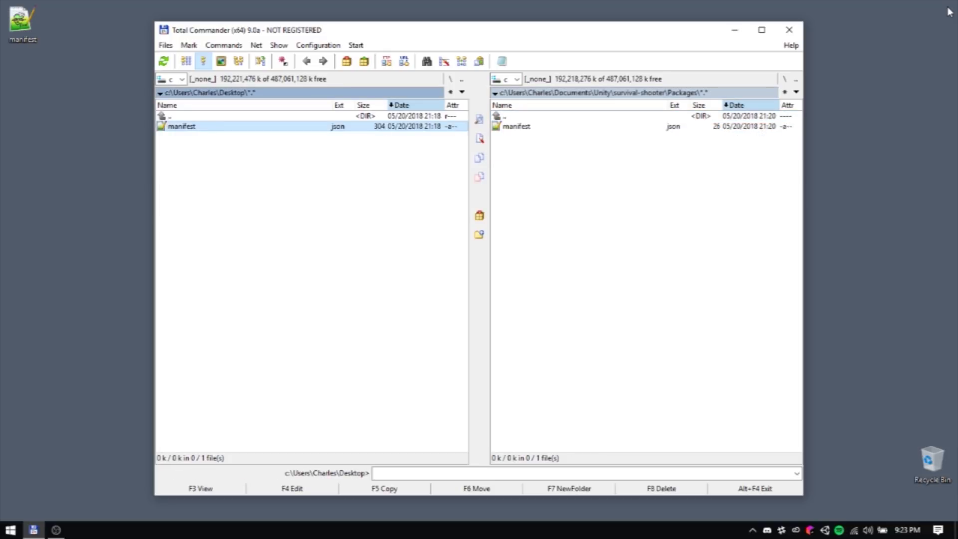
key("Insert")
key("F5")
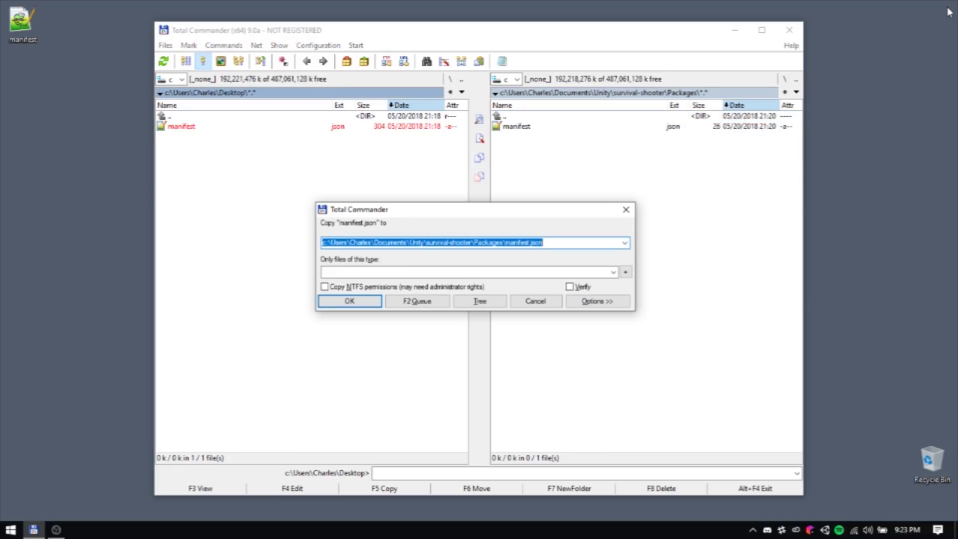
key("Return")
key("Return")
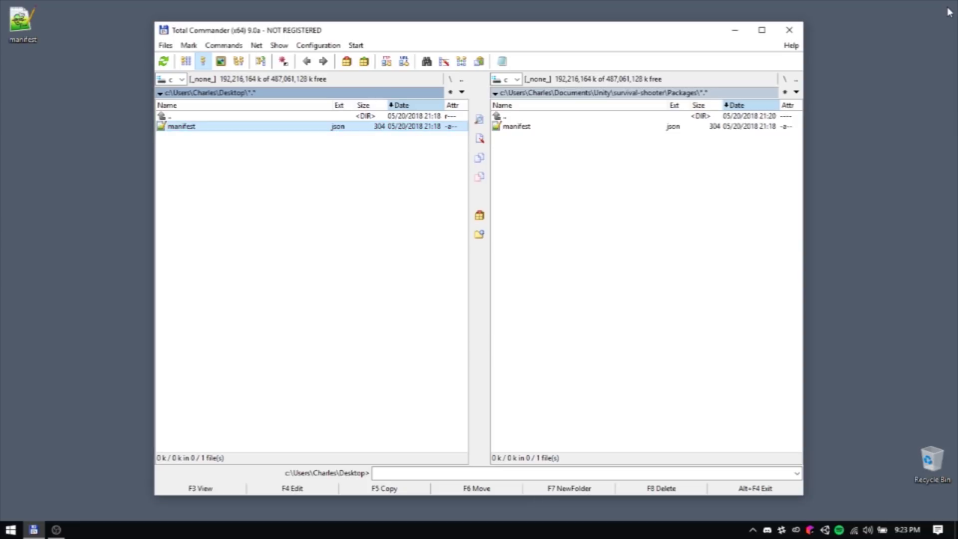
key("Tab")
key("Down")
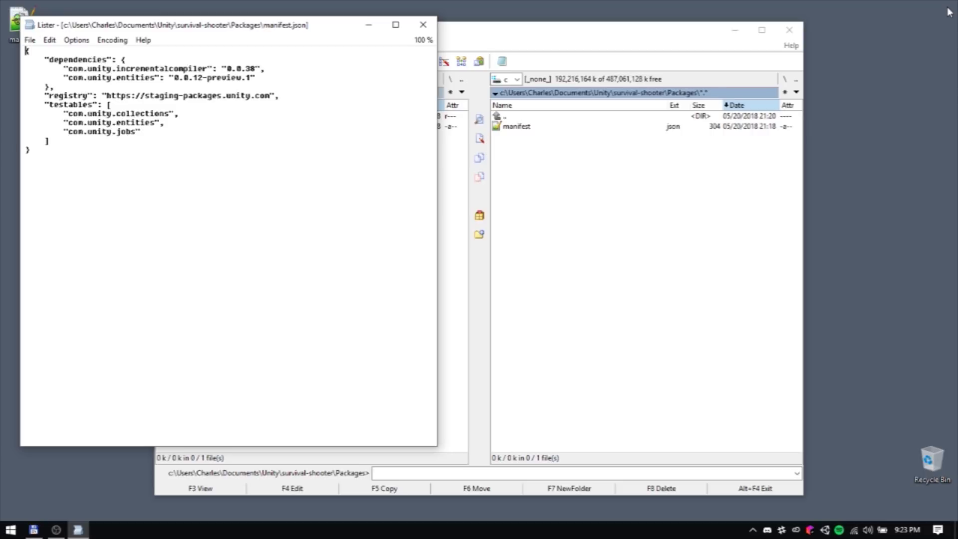
key("Escape")
- Launch Unity Hub via 'unity hu' search and open the survival-shooter project
key("super")
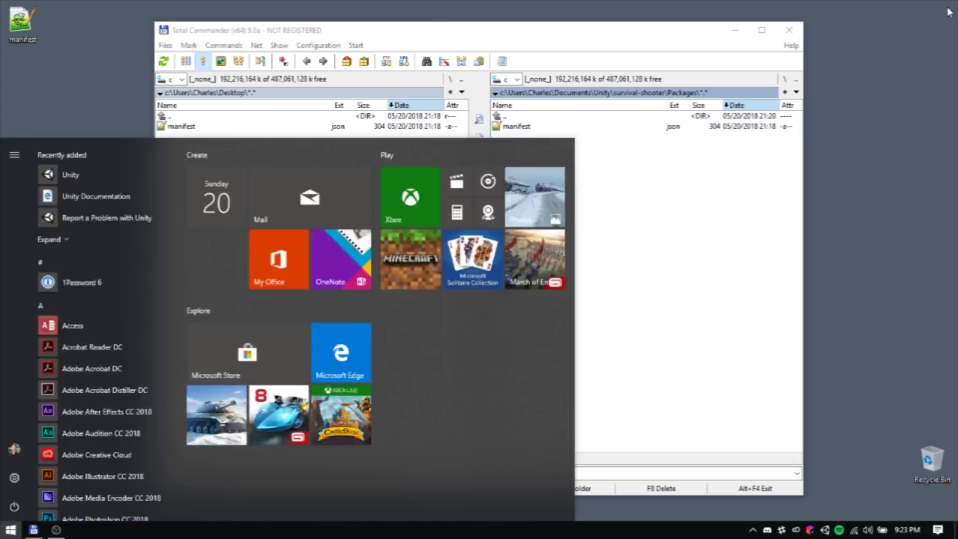
type("unity hu")
key("Return")
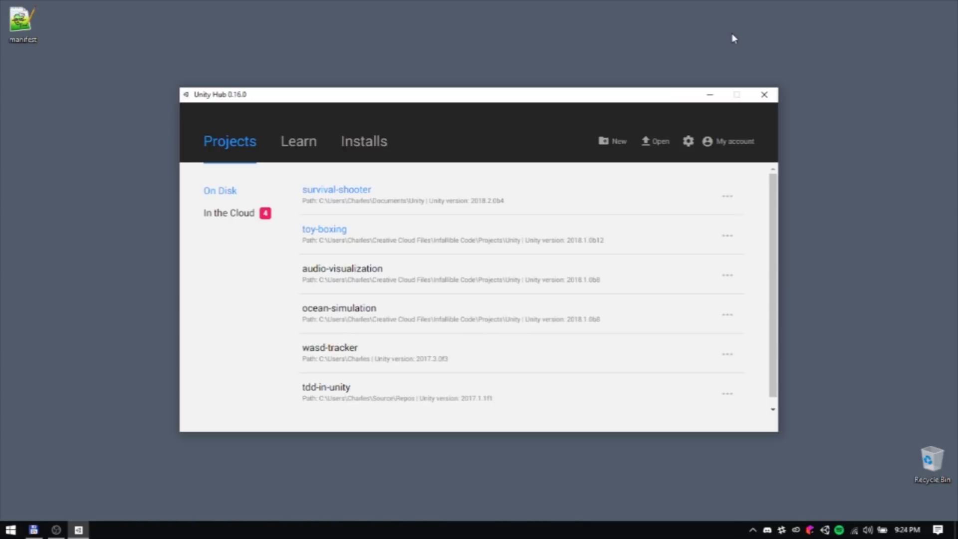
left_click(337, 191)
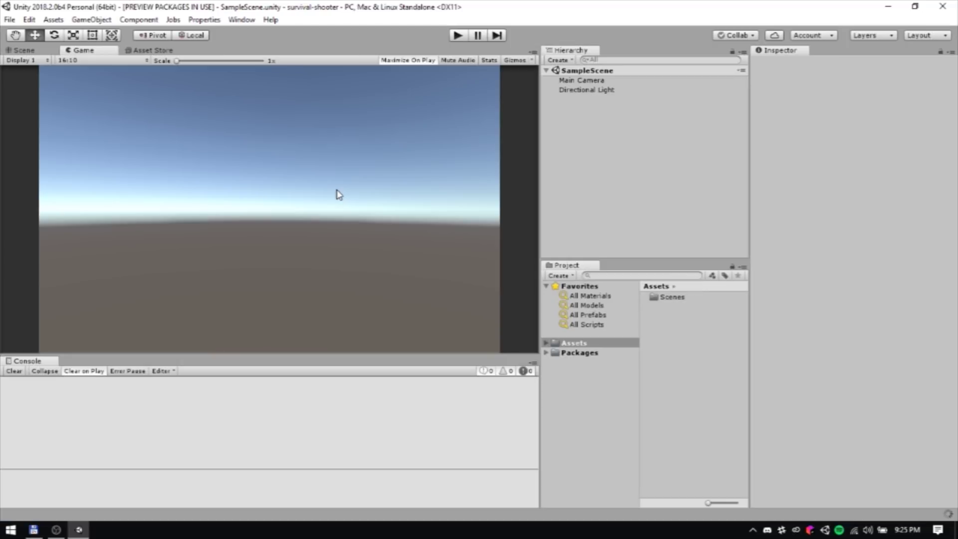
left_click(245, 22)
left_click(275, 81)
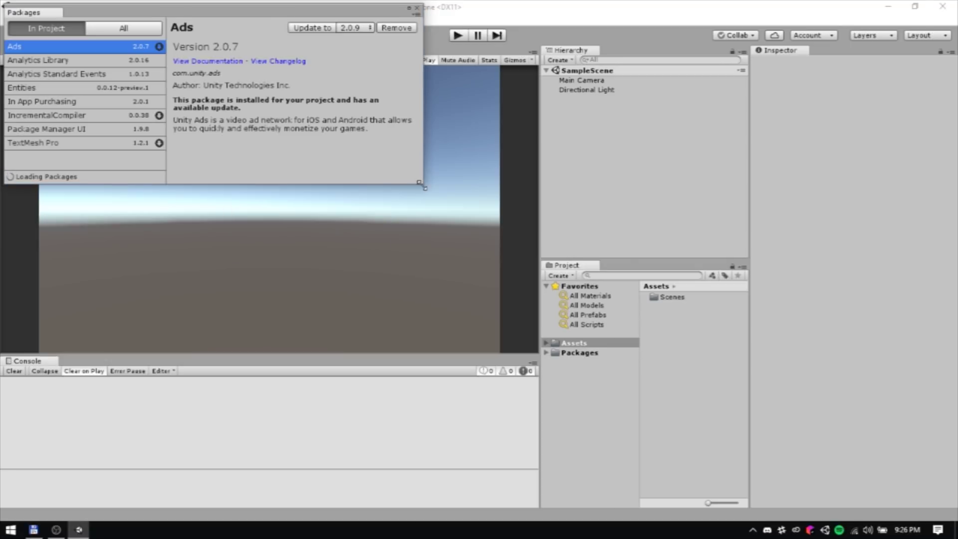
left_click_drag(422, 185, 553, 319)
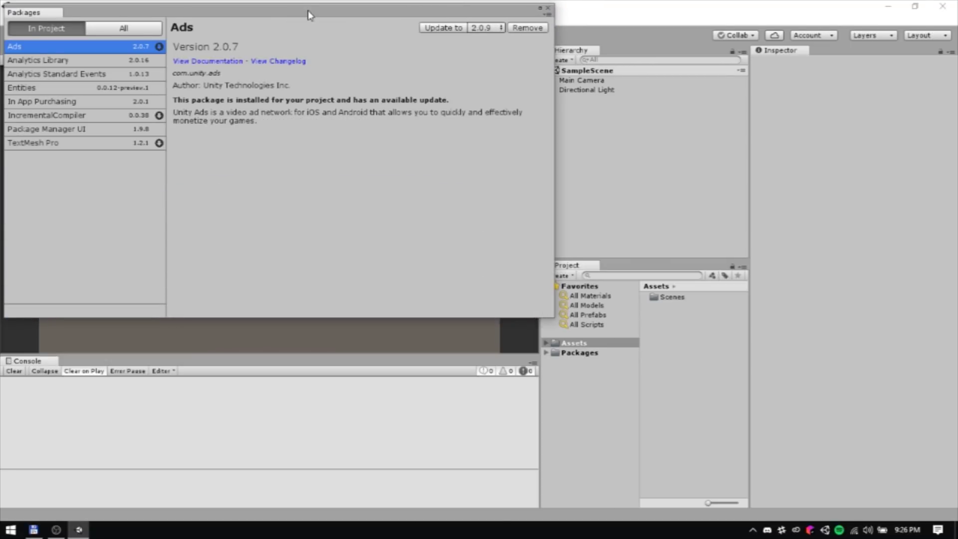
left_click_drag(308, 15, 358, 56)
left_click(190, 132)
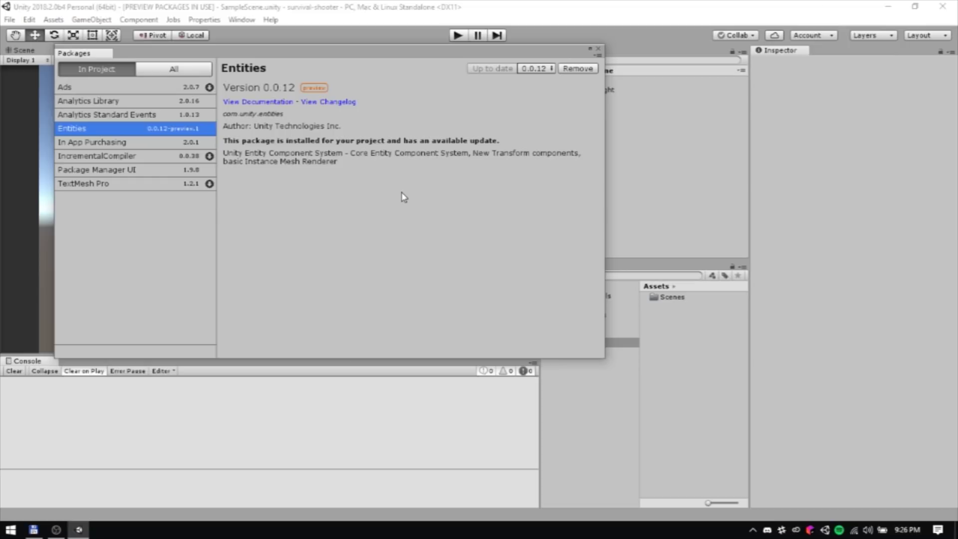
left_click(598, 49)
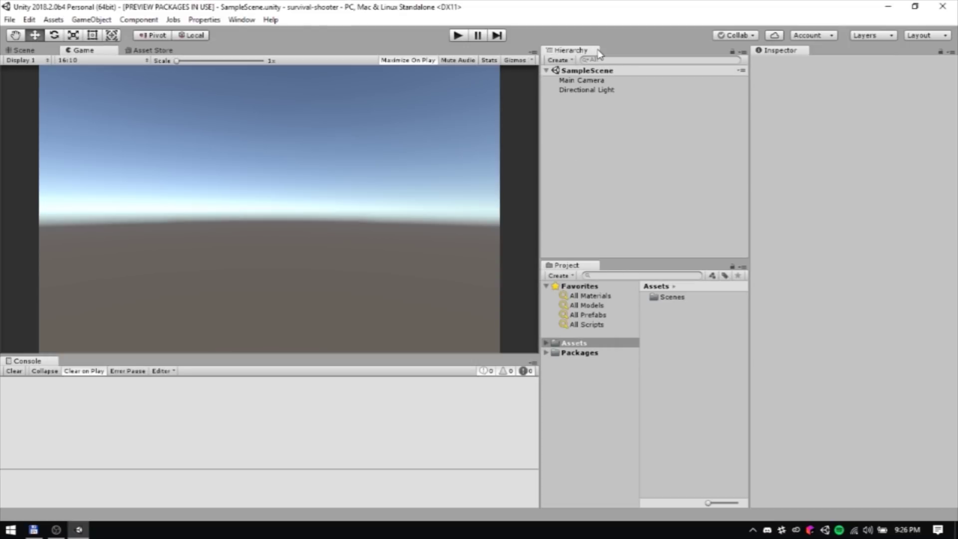
- Open the Entity Debugger from the Window > Debug menu
left_click(242, 20)
mouse_move(294, 186)
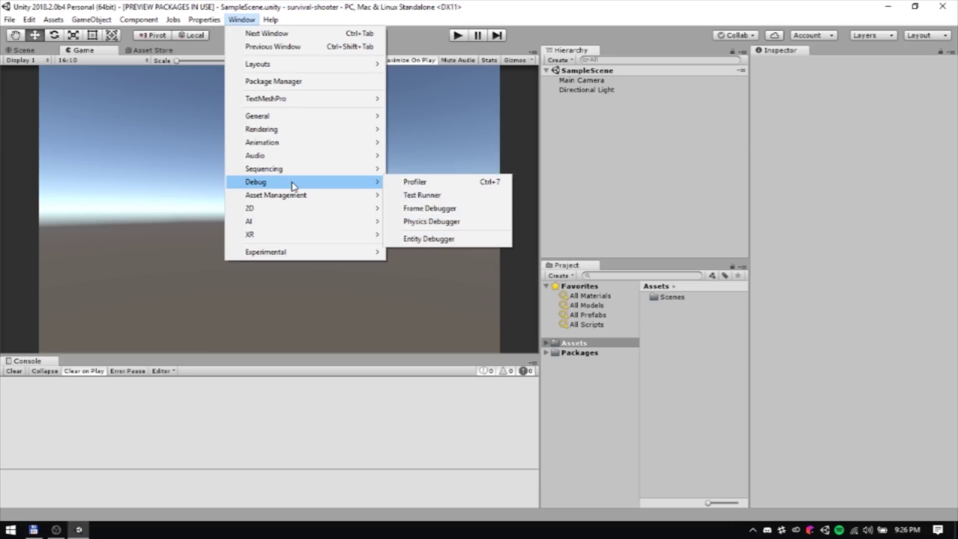
left_click(427, 242)
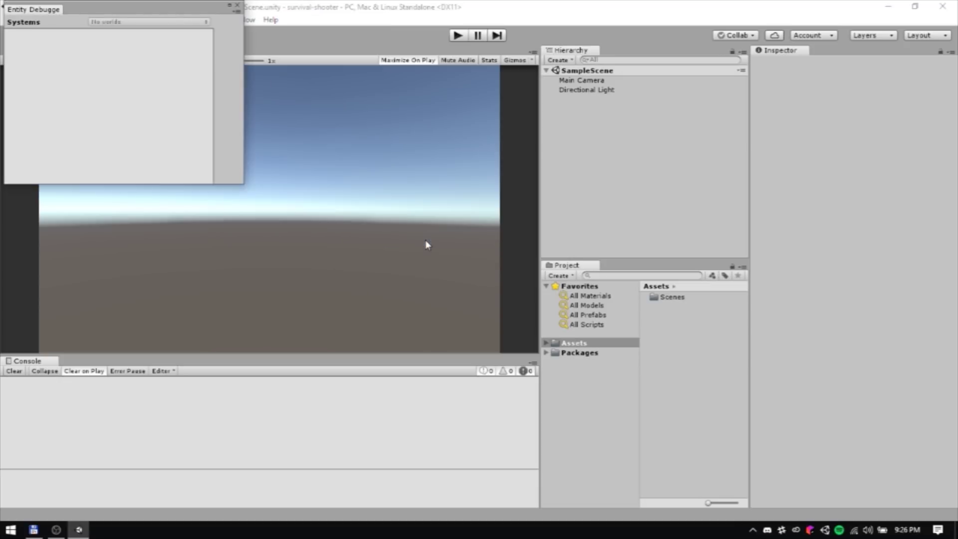